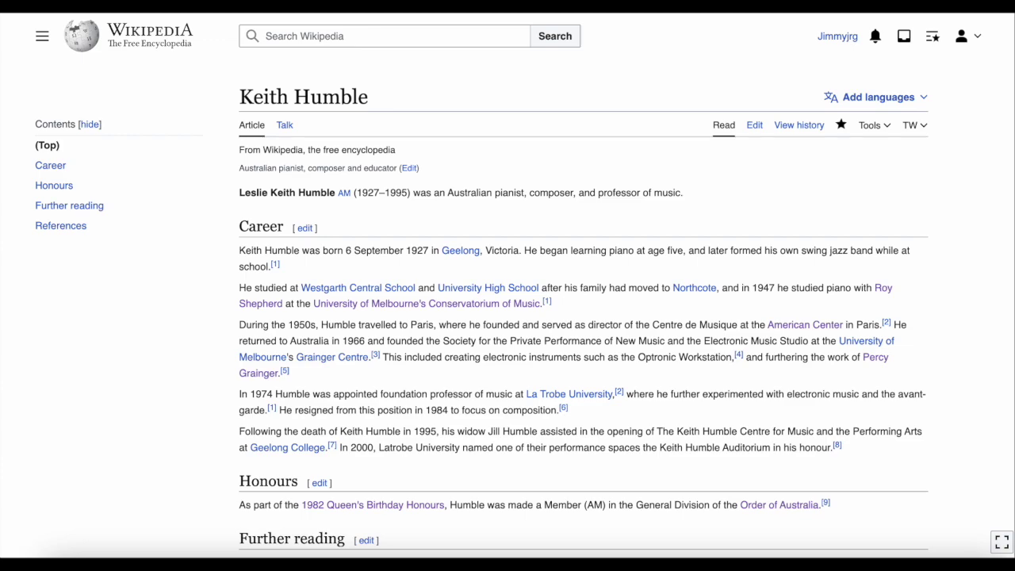
- Open the Keith Humble article in the visual editor, cursor before 'Leslie', with the Insert menu showing
click(755, 129)
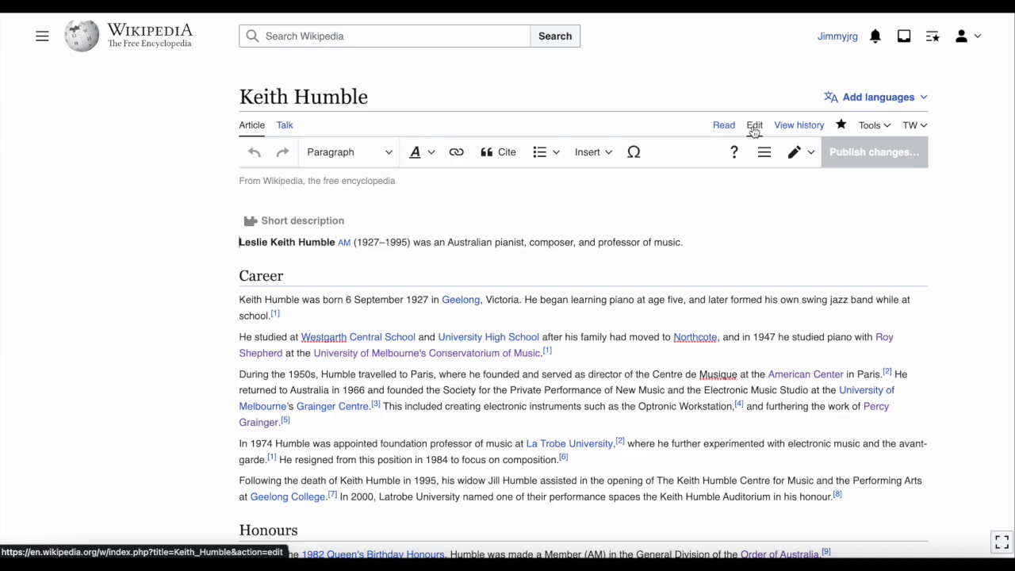
click(803, 157)
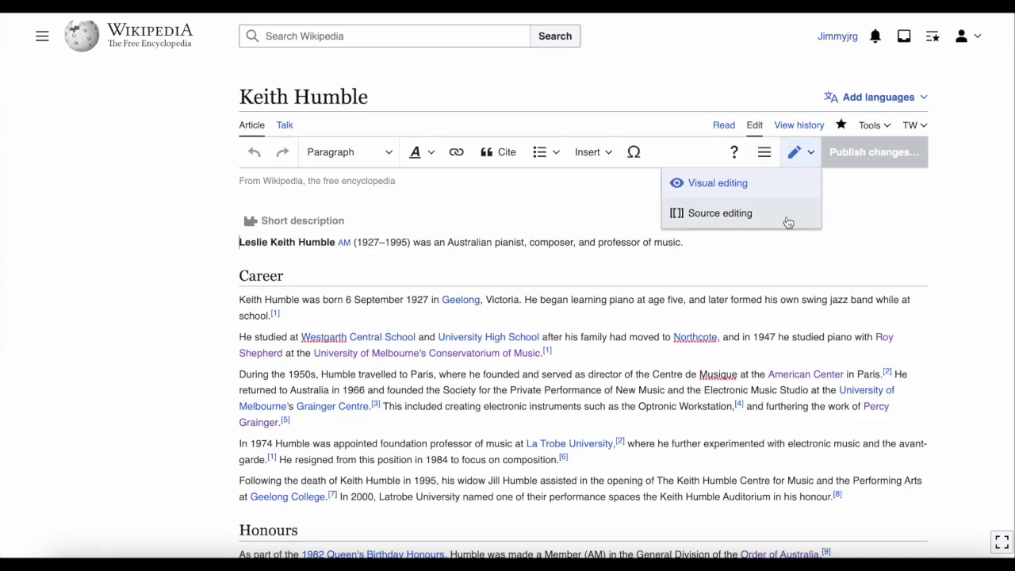
click(806, 155)
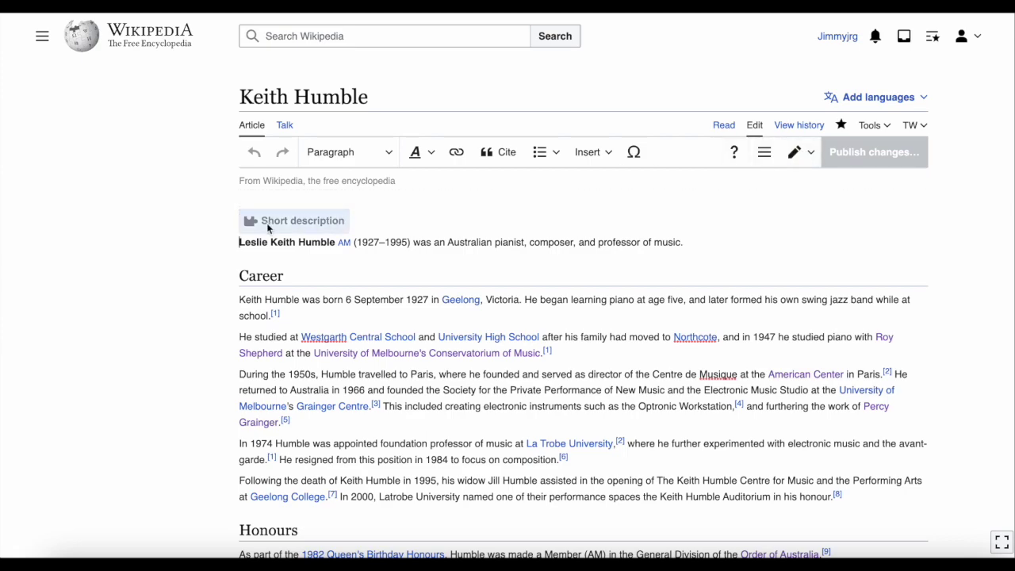
click(238, 241)
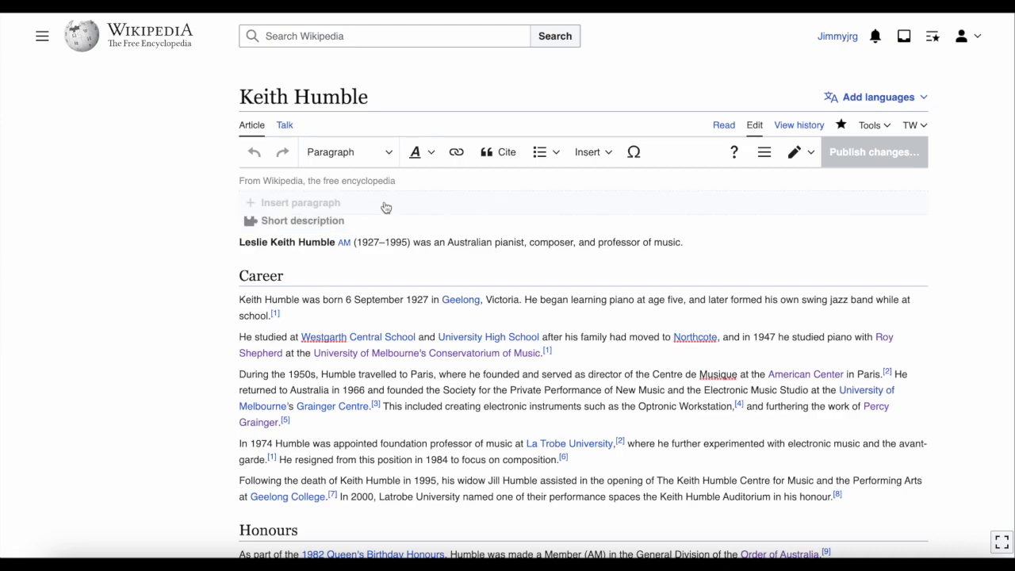
click(593, 153)
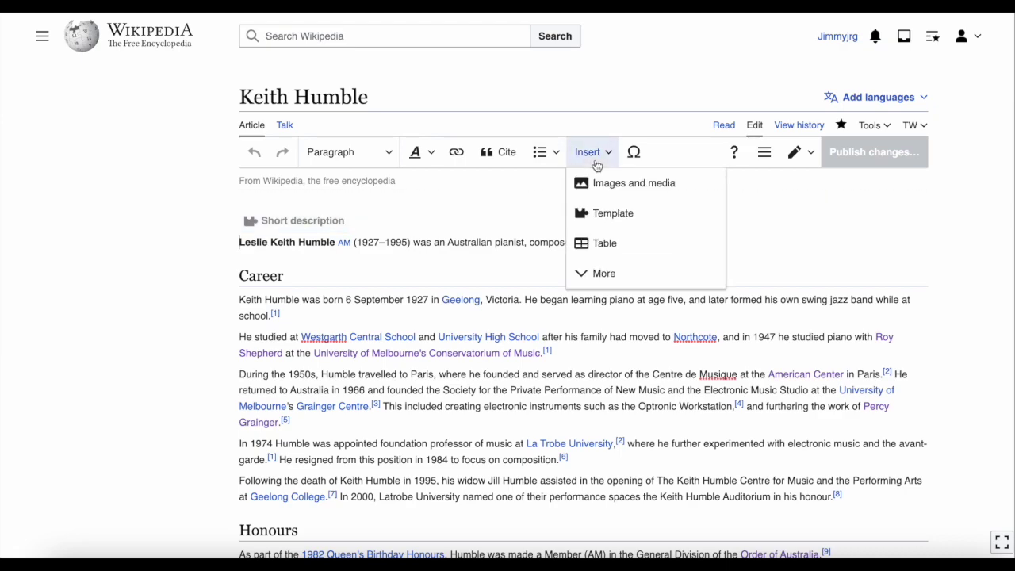
- Insert a template, searching for and choosing 'Infobox musical artist'
click(600, 213)
text(I)
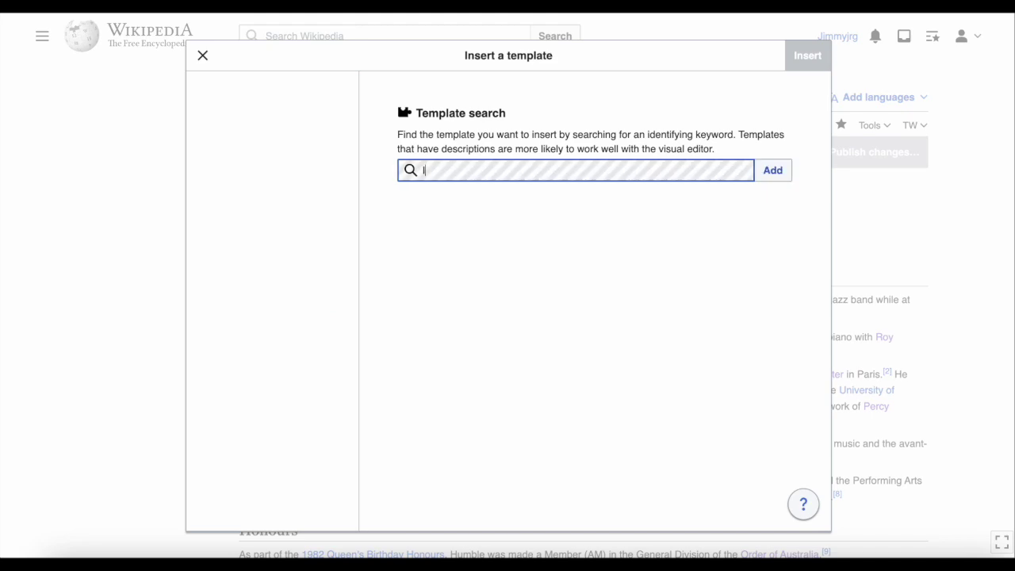
text(nfobox)
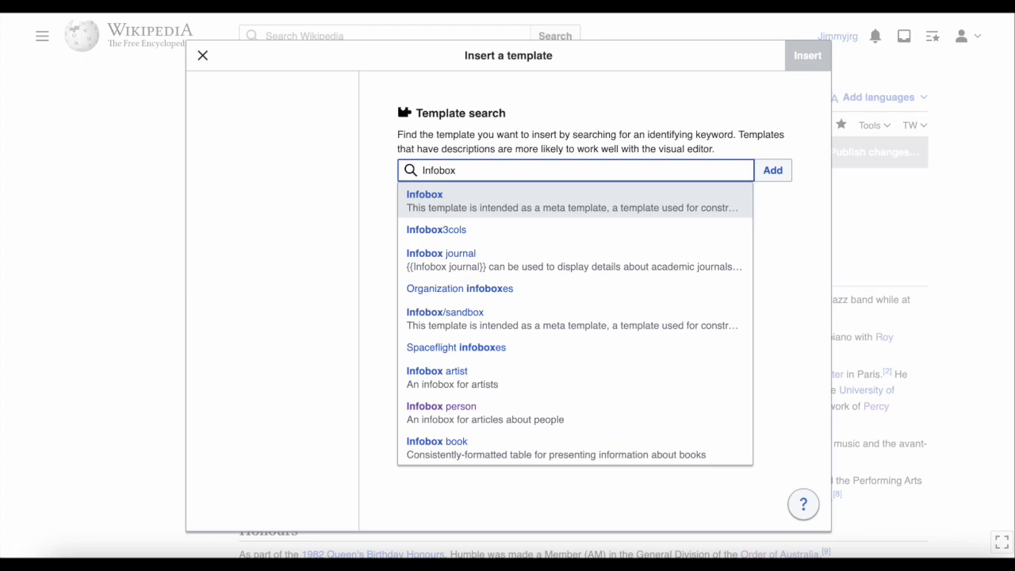
text(musi)
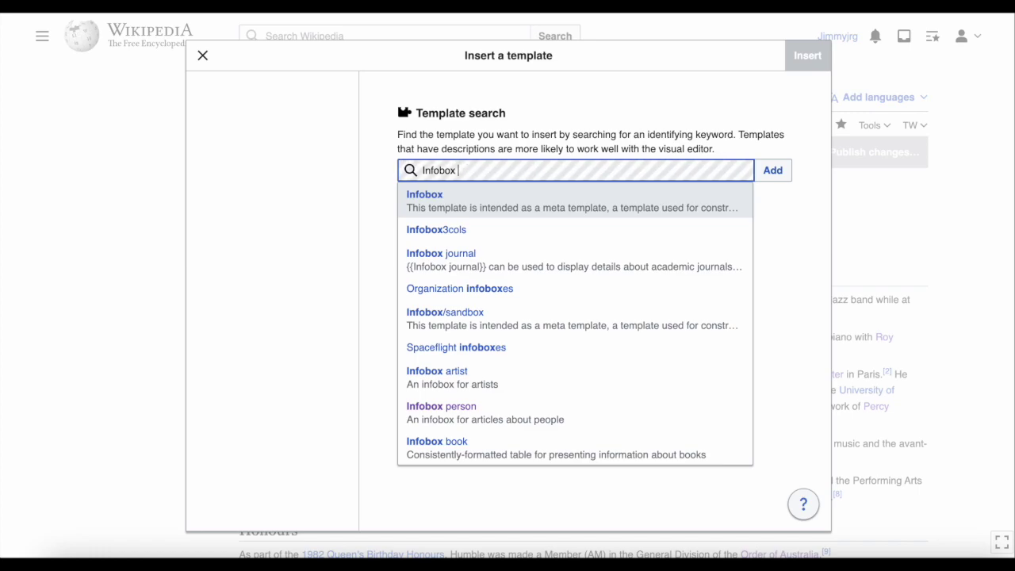
text(cal arti)
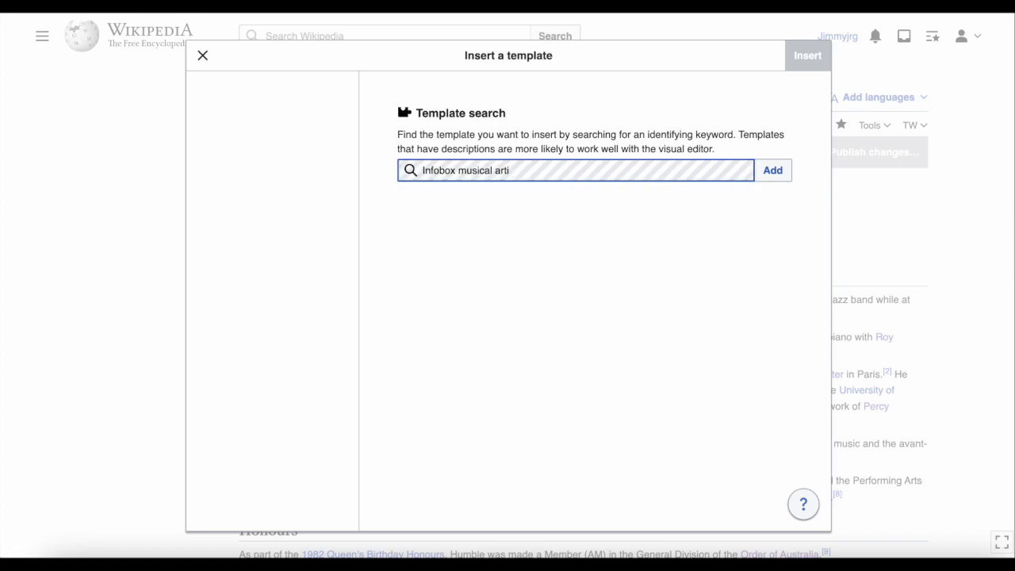
text(st)
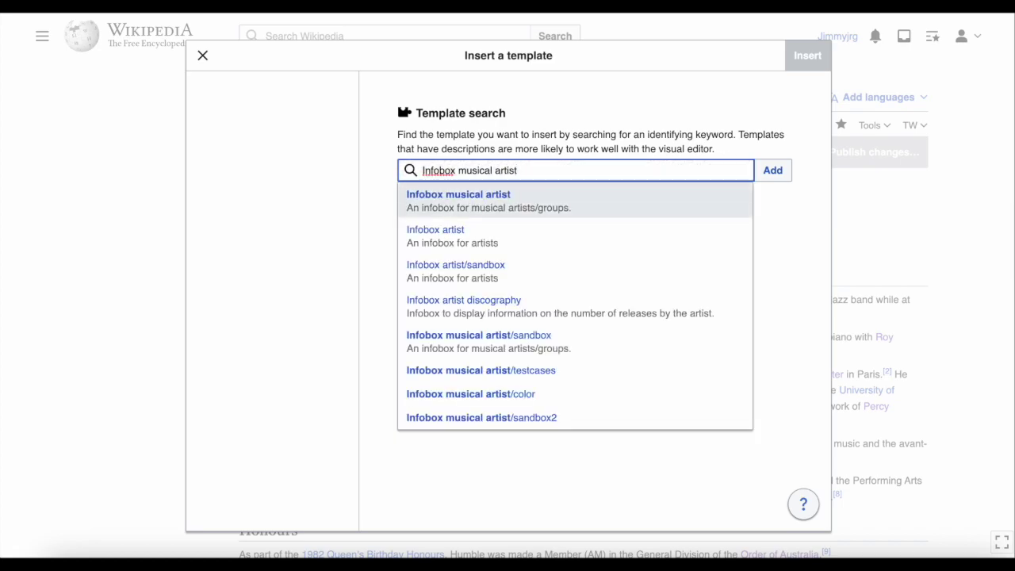
click(613, 211)
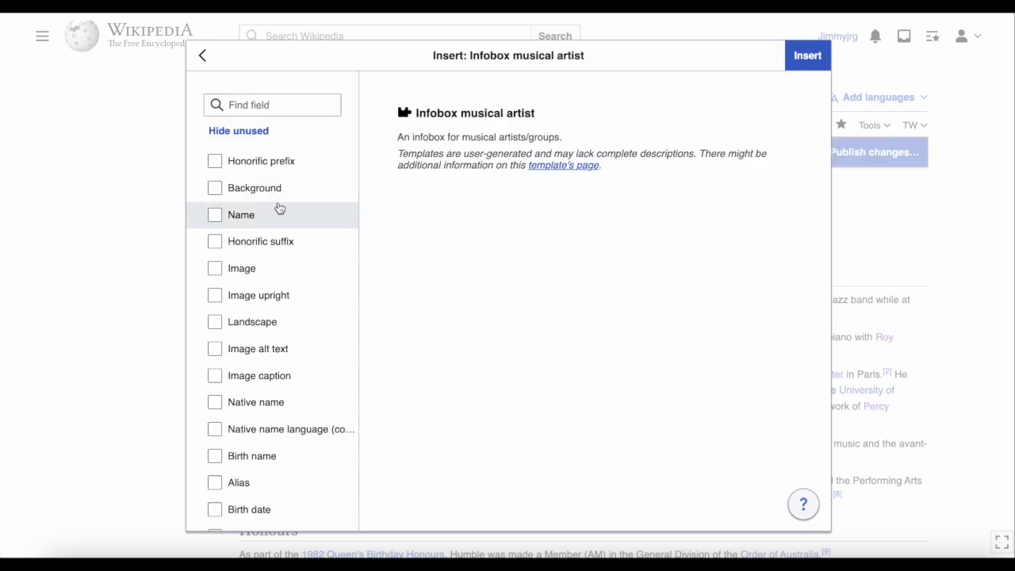
- Add the Name field 'Keith Humble' and Birth date '6 Sep 1927' to the infobox
click(272, 216)
text(Keith )
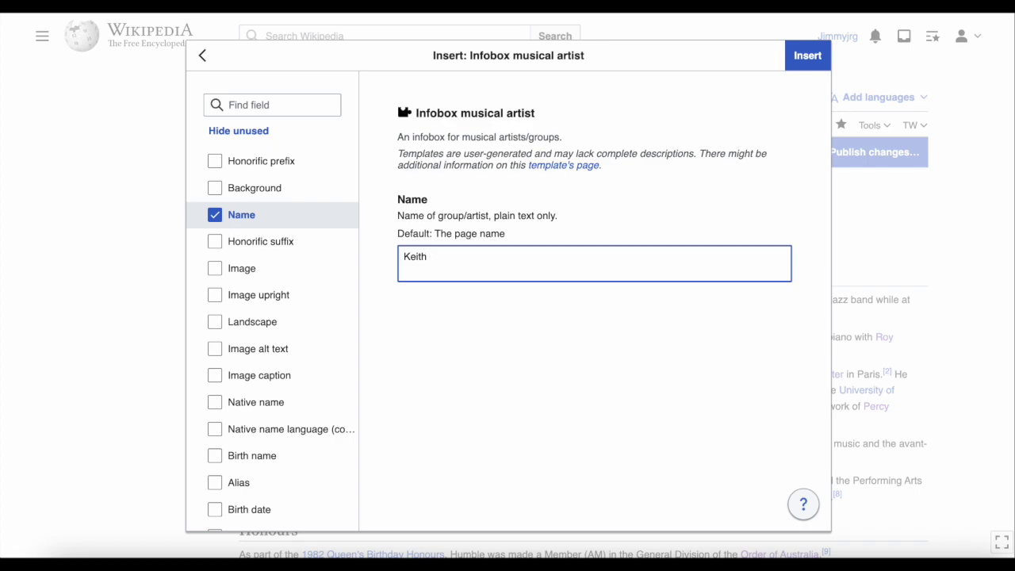
text(Humble)
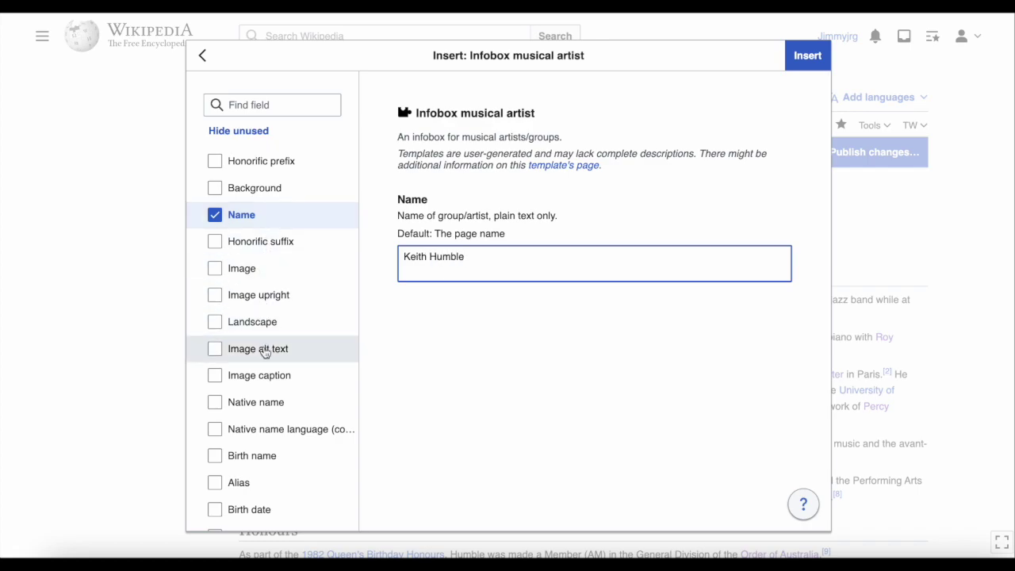
scroll(265, 353, down, 1)
scroll(265, 354, down, 5)
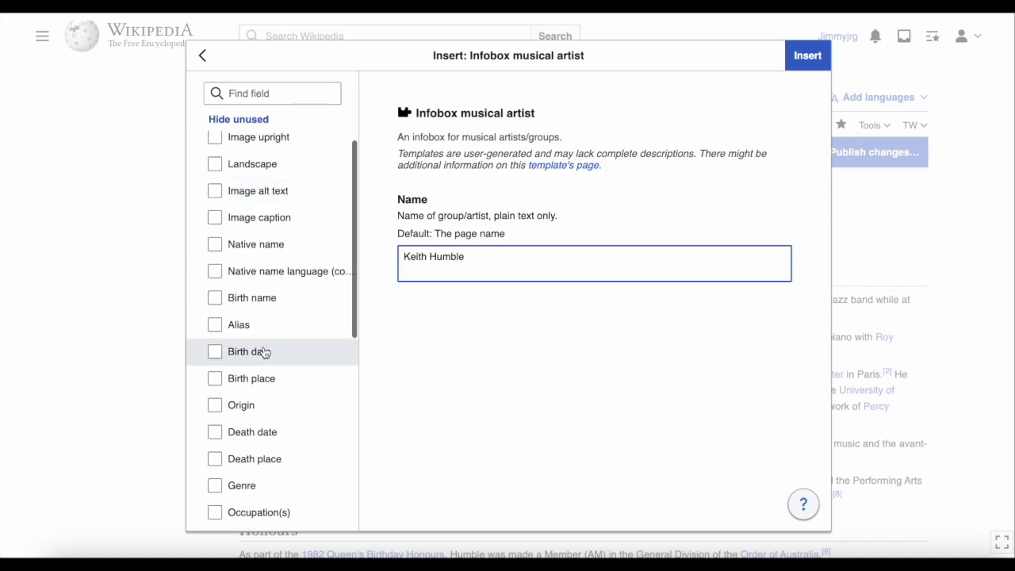
click(259, 354)
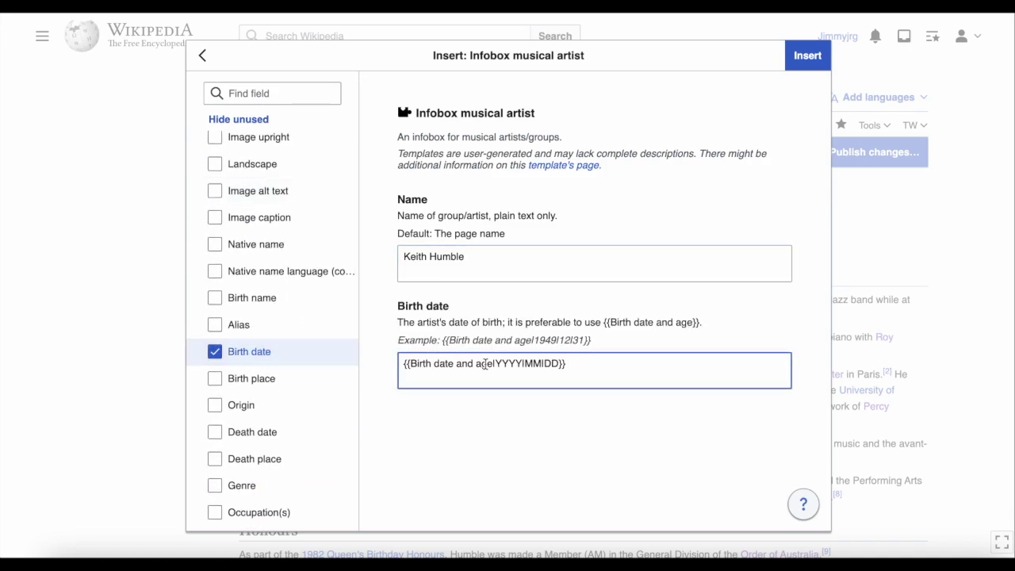
triple_click(583, 364)
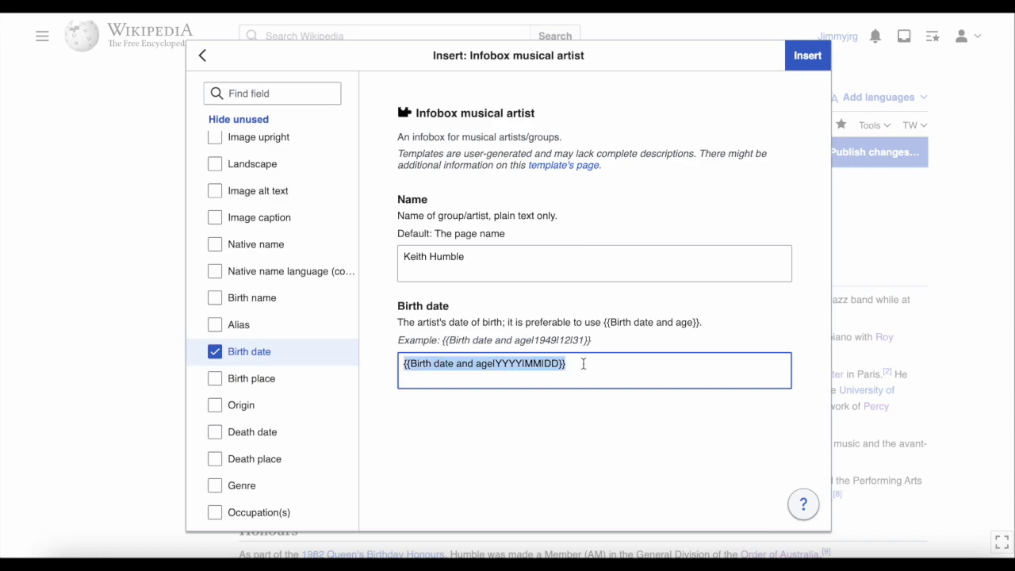
text(6 Sep )
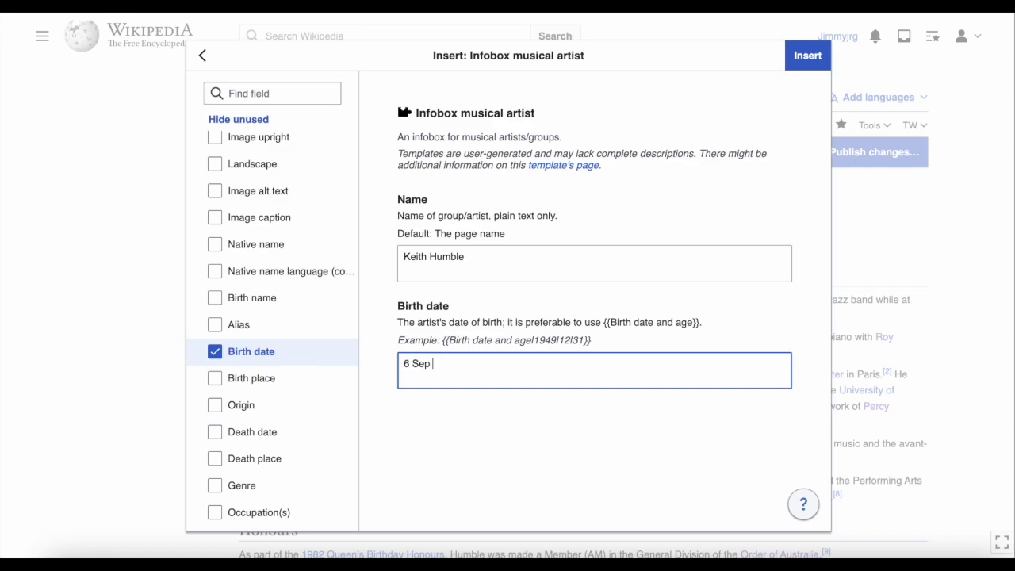
text(1927)
- Fill the Death date field as {{Death date and age|1995|05|23|1927|09|06}}
click(293, 435)
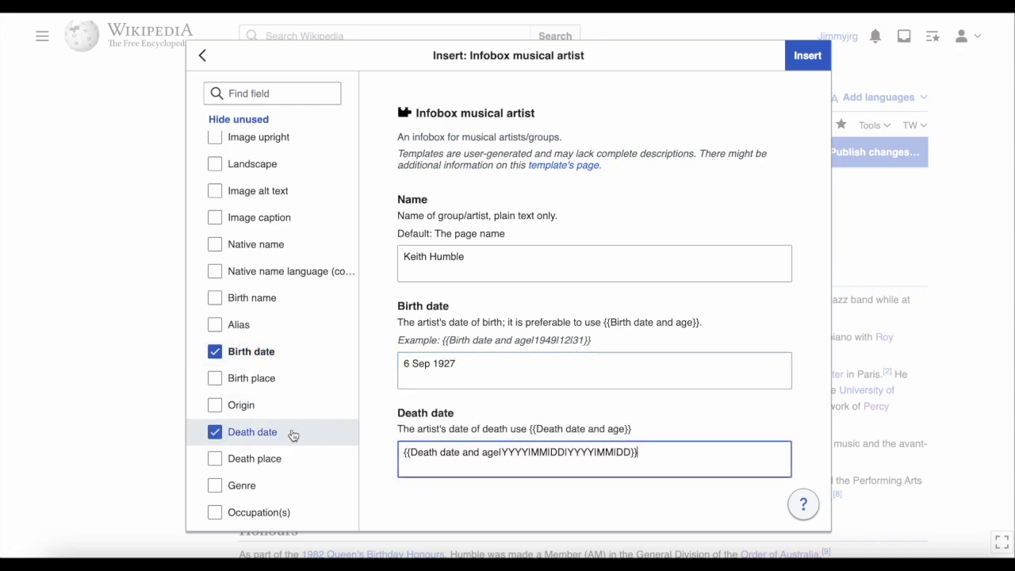
double_click(505, 450)
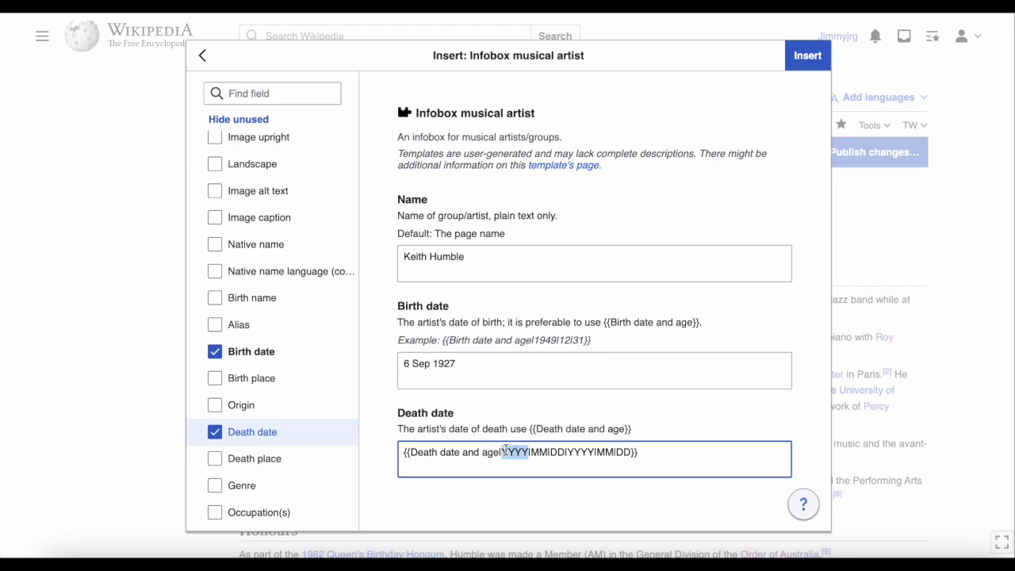
text(1995)
drag(525, 453, 544, 452)
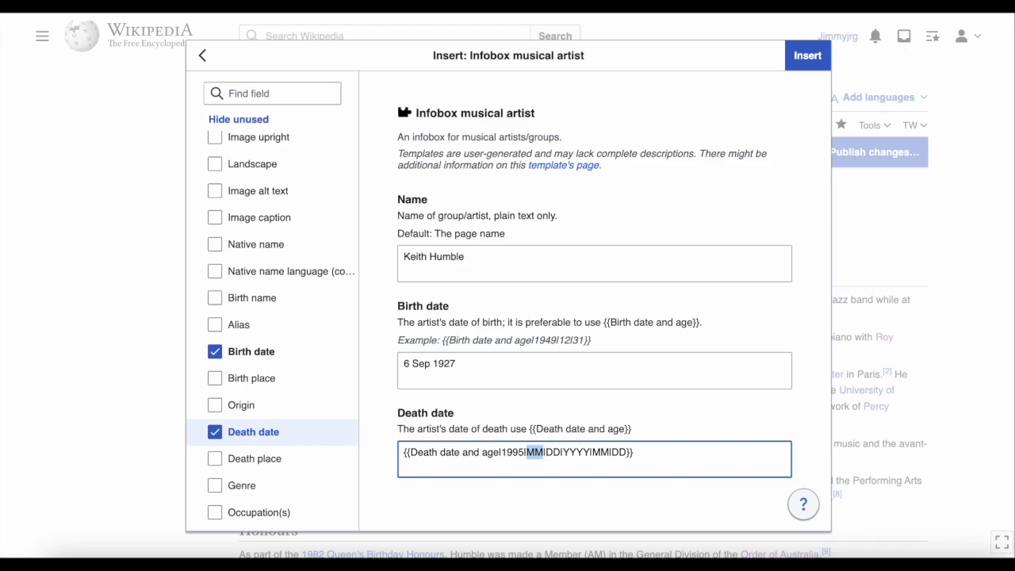
text(05)
drag(540, 452, 582, 452)
text(23|1927)
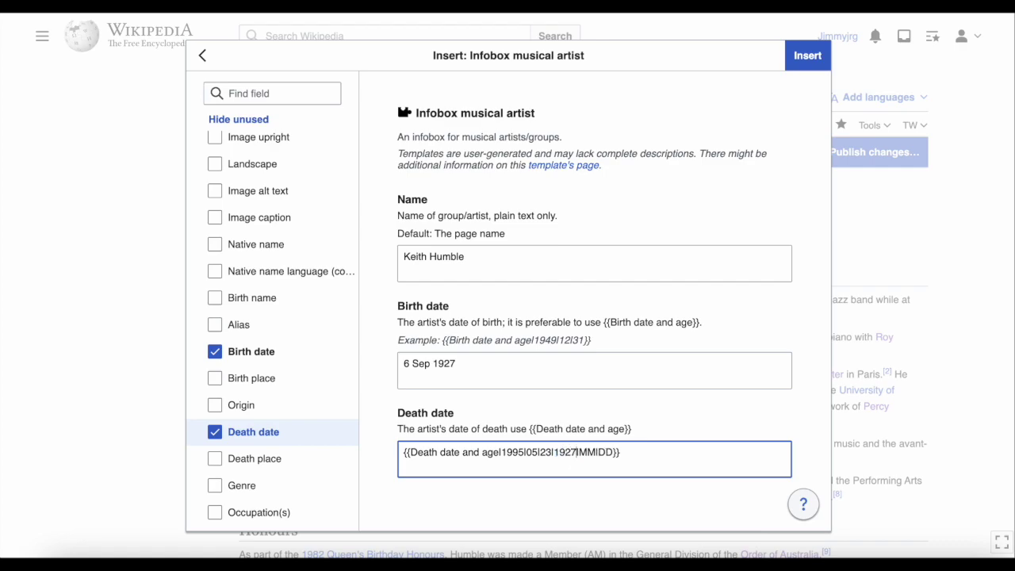
double_click(587, 452)
text(09)
double_click(603, 452)
text(06)
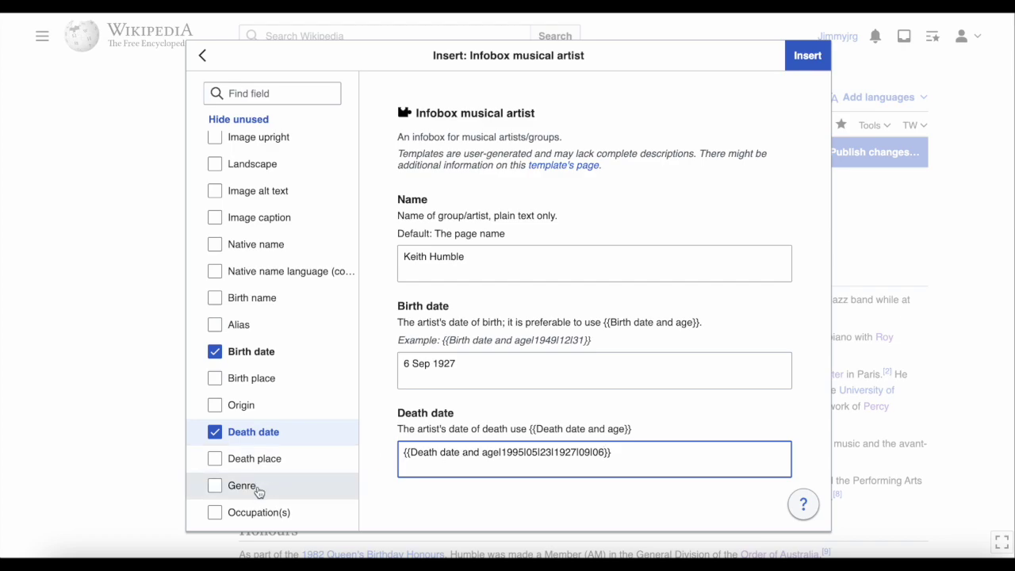
- Add Occupation(s) 'composer' and insert the infobox into the article
click(255, 514)
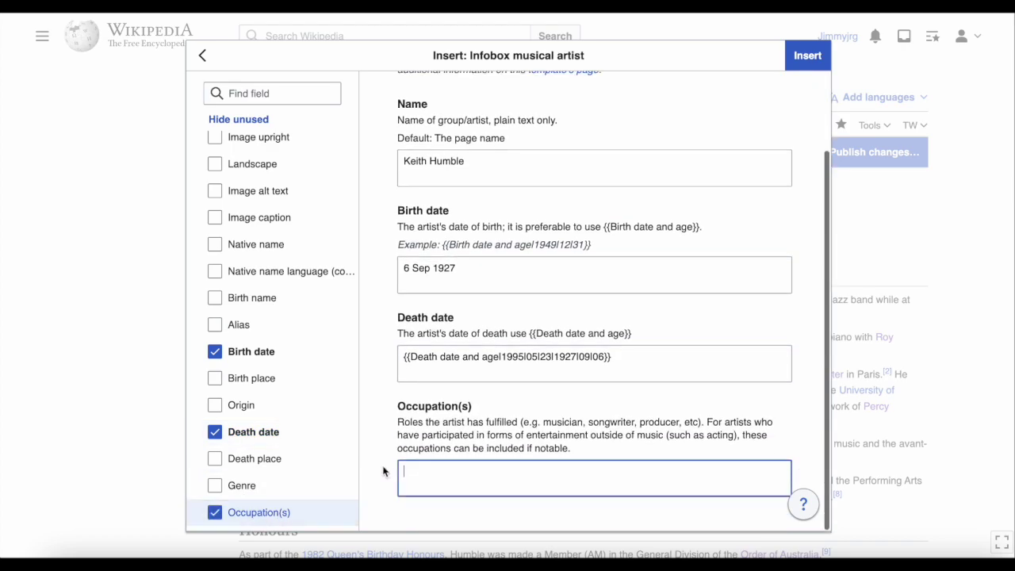
text(composer)
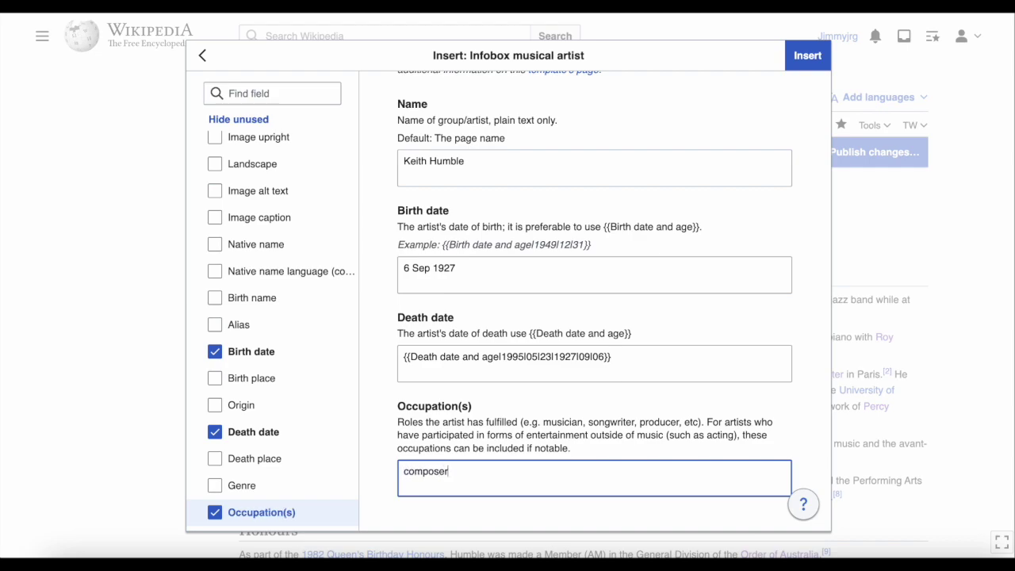
scroll(283, 464, up, 3)
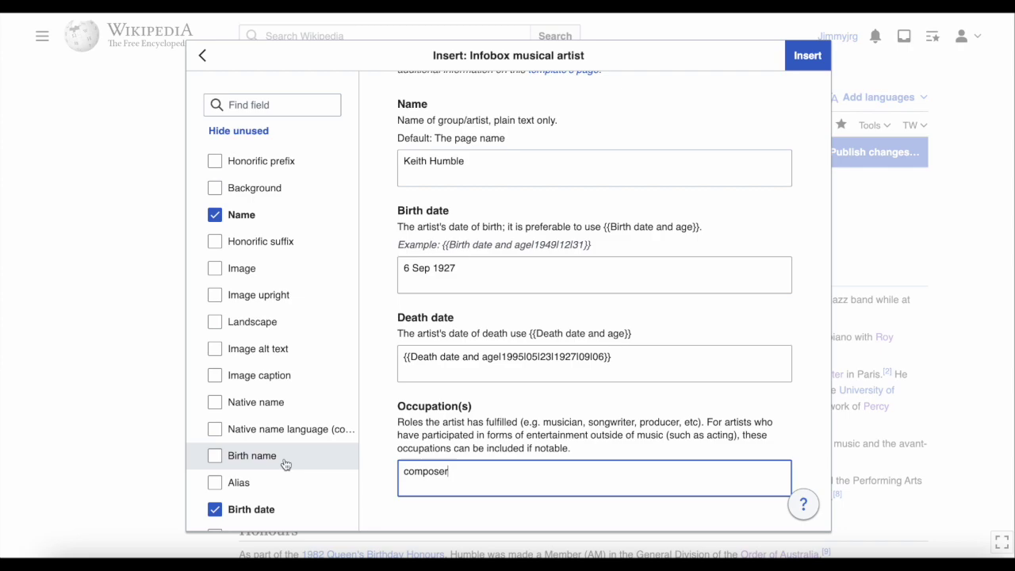
click(811, 64)
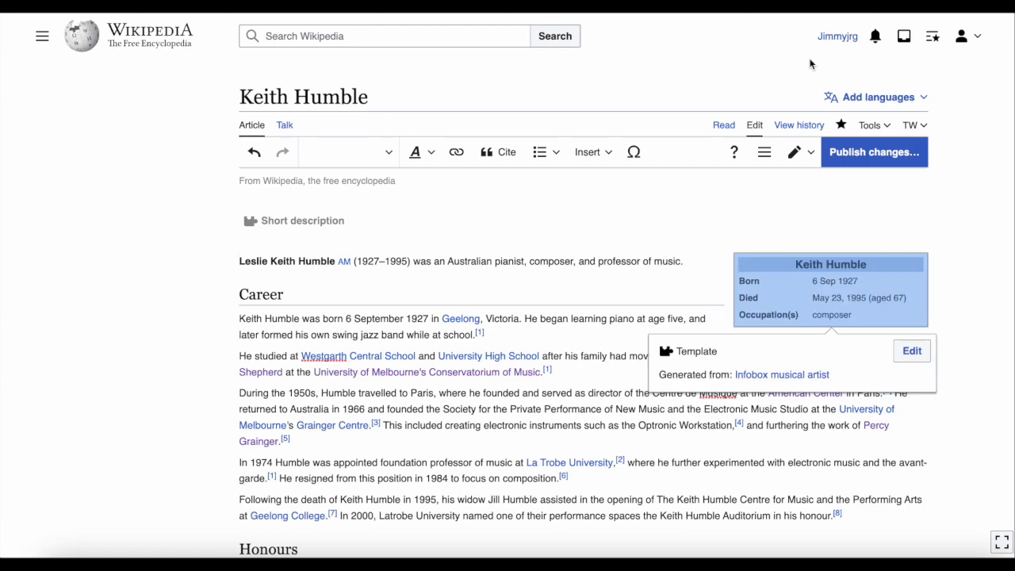
- Move the inserted infobox to the top of the article beside the lead sentence
click(782, 268)
drag(782, 268, 580, 447)
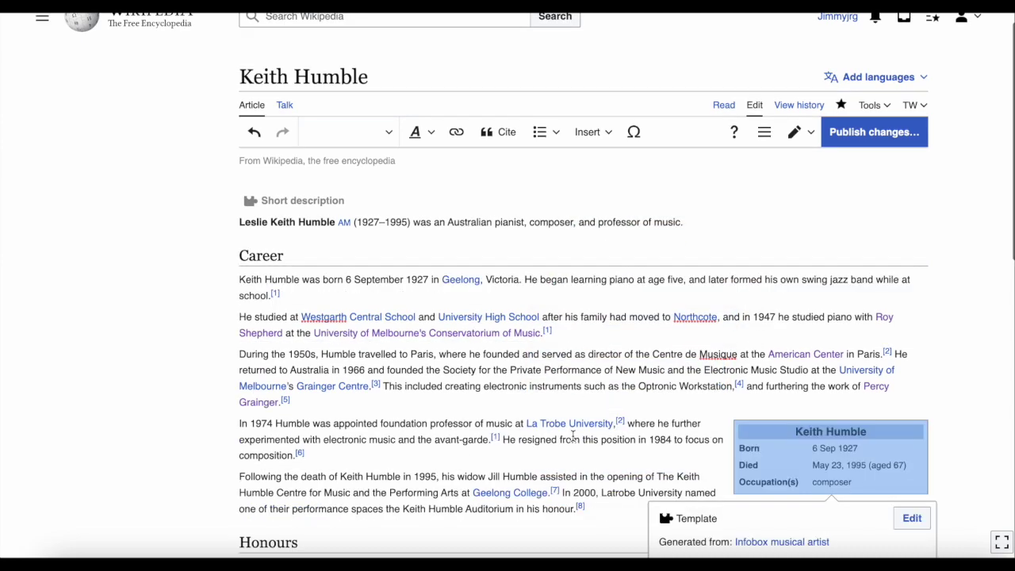
drag(762, 437, 793, 220)
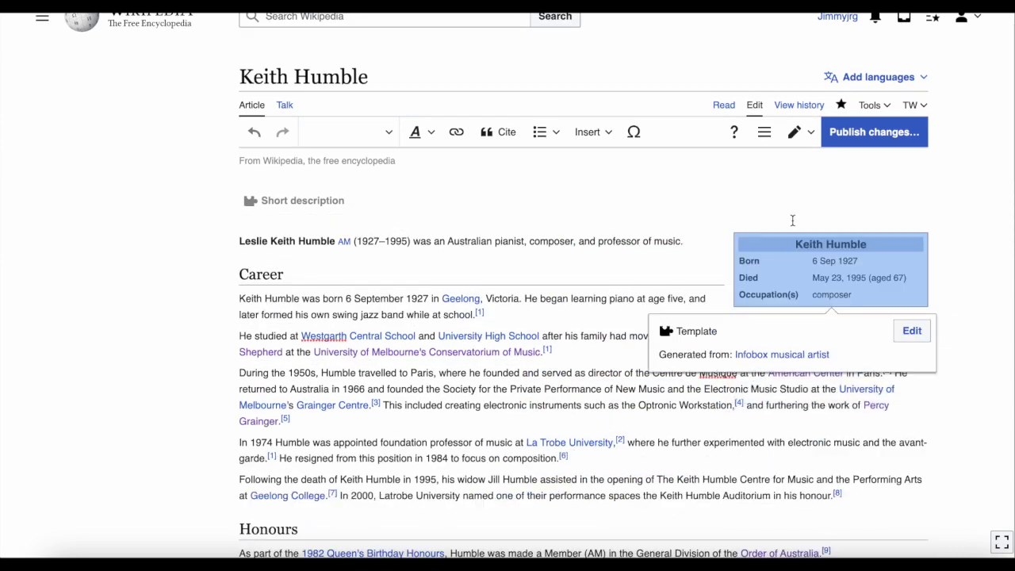
- Publish the changes with the edit summary 'Added infobox'
click(859, 141)
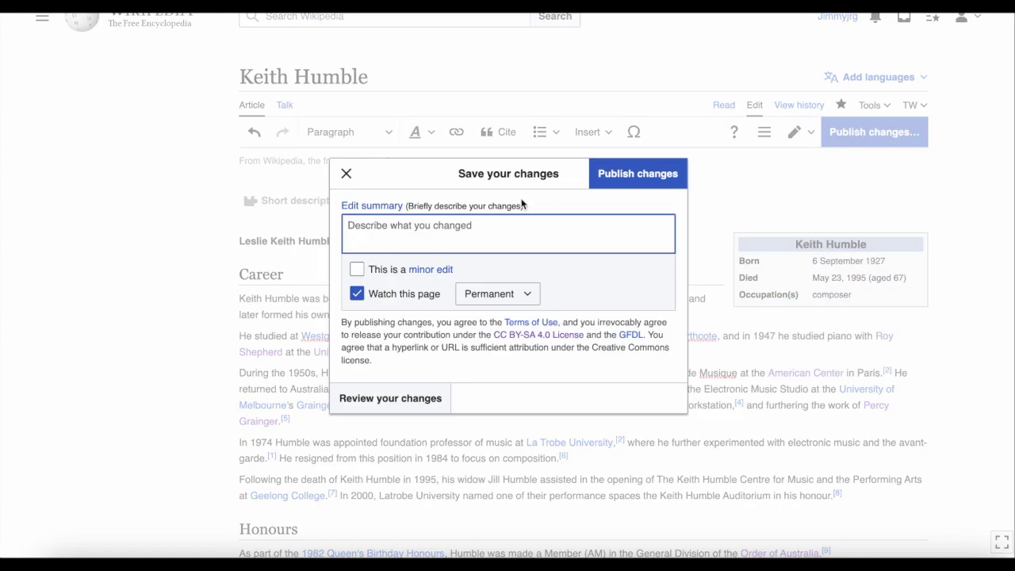
text(Added )
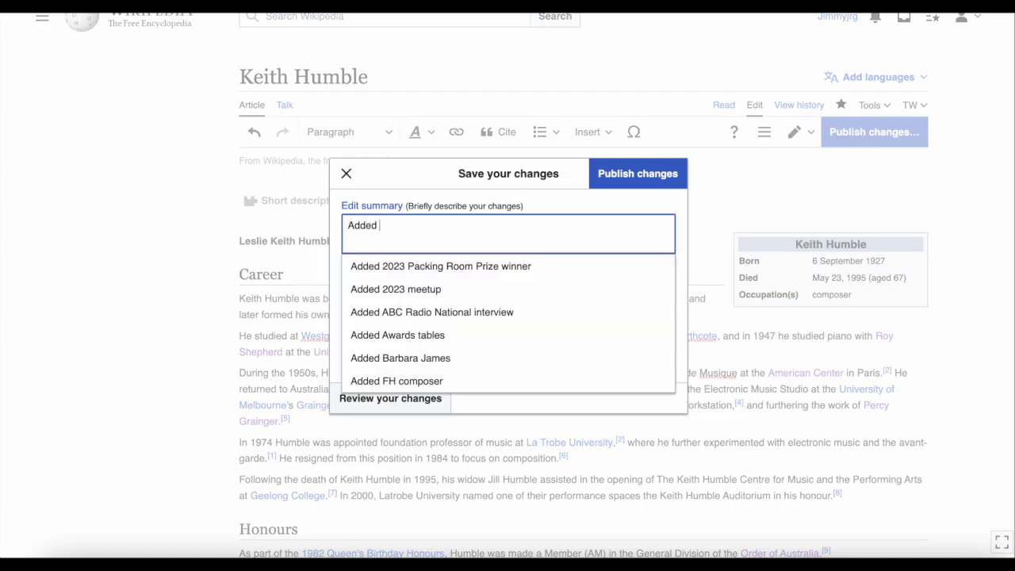
text(infob)
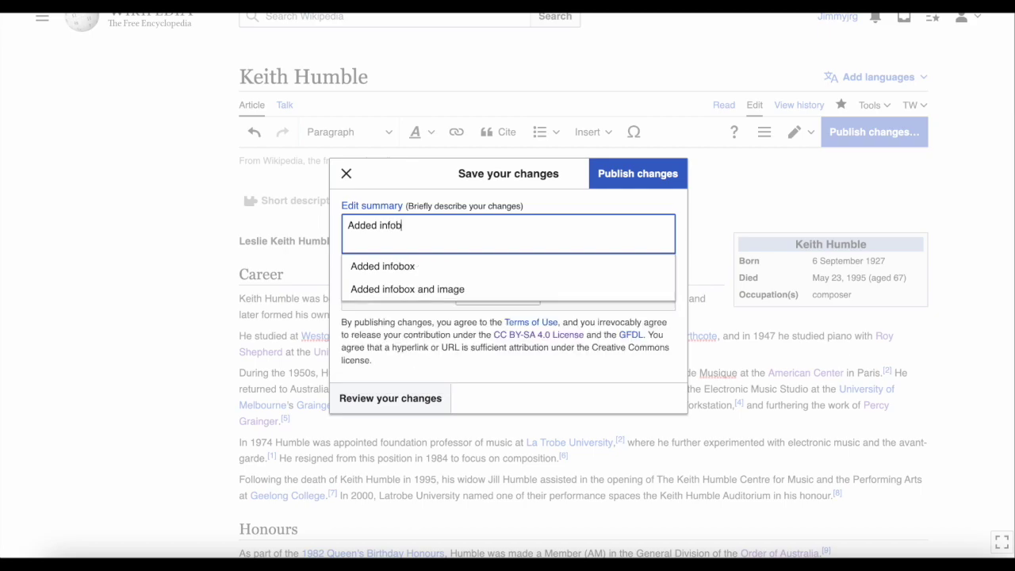
click(382, 266)
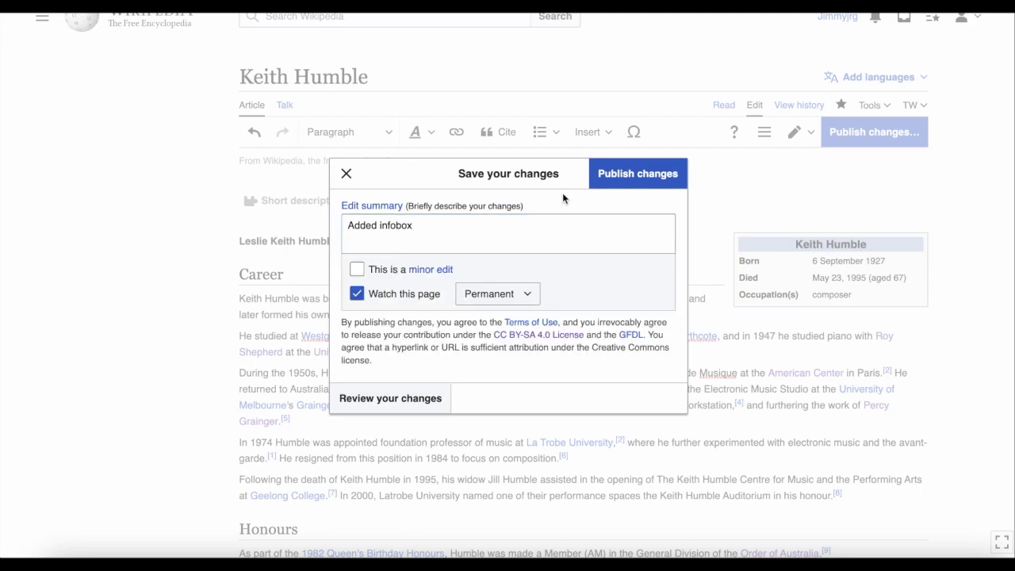
click(615, 179)
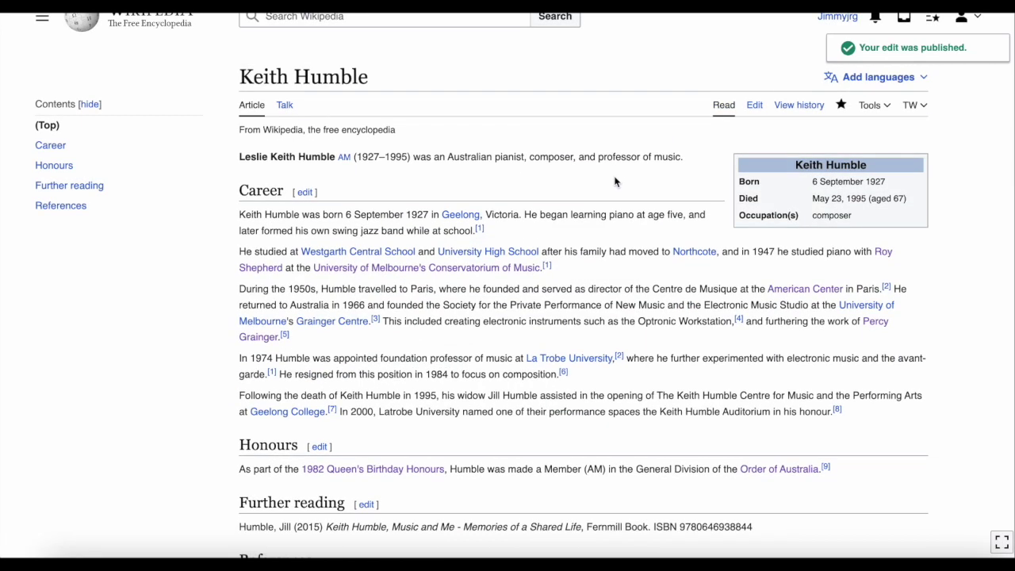
scroll(615, 183, up, 1)
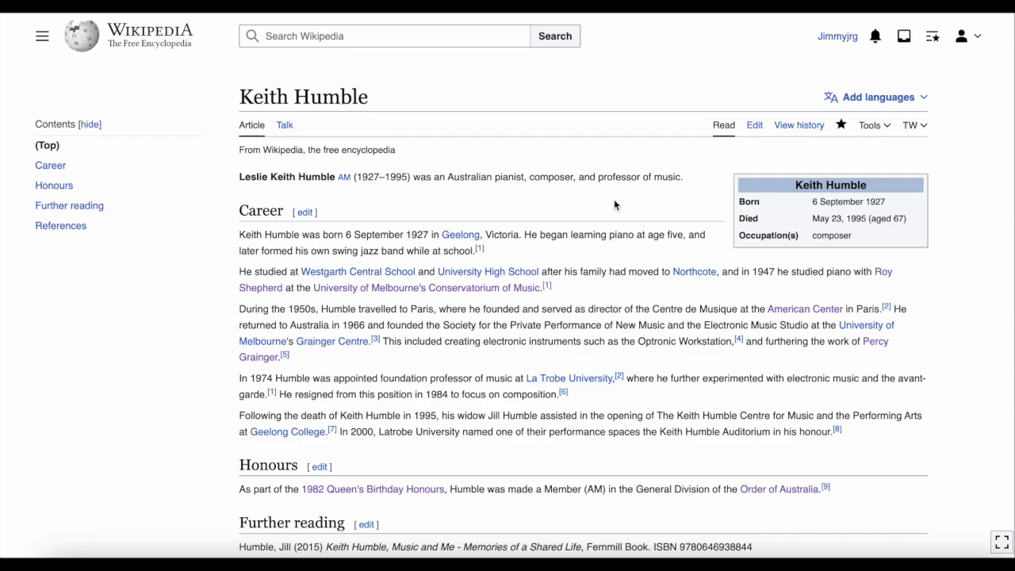
- Search 'WP:IB' to open Wikipedia:List of infoboxes and view its Person section
click(470, 38)
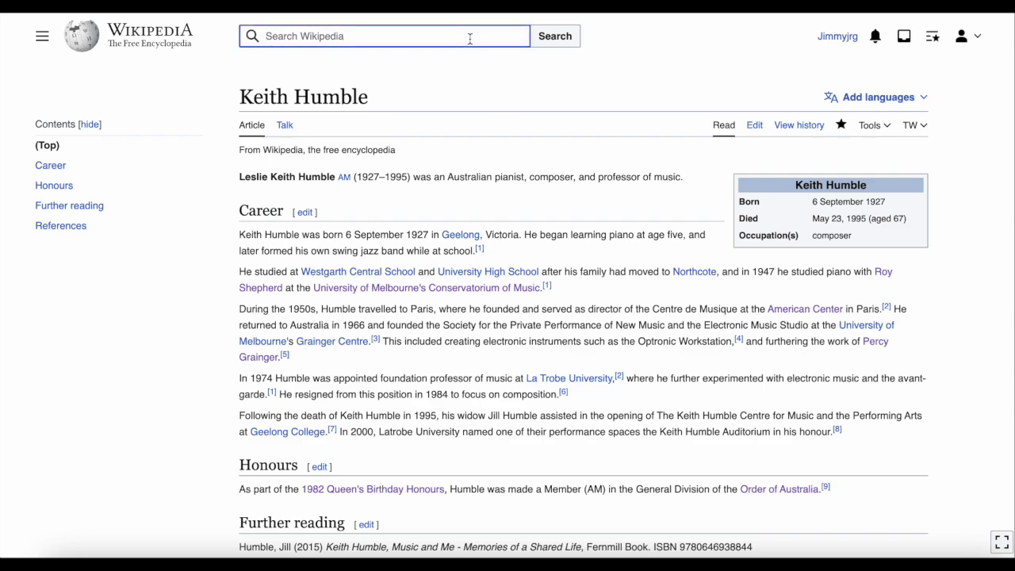
text(WP:)
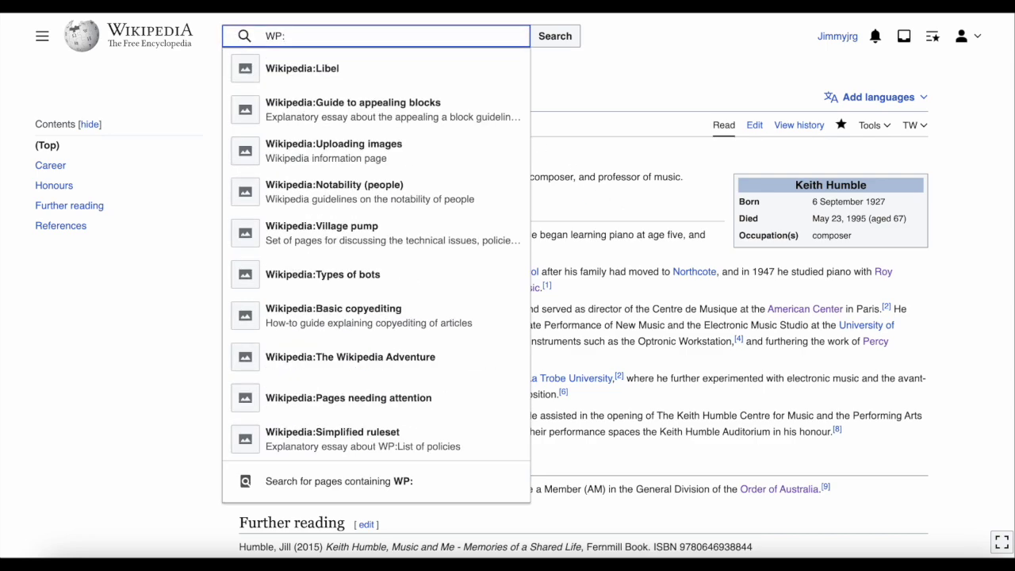
text(IB)
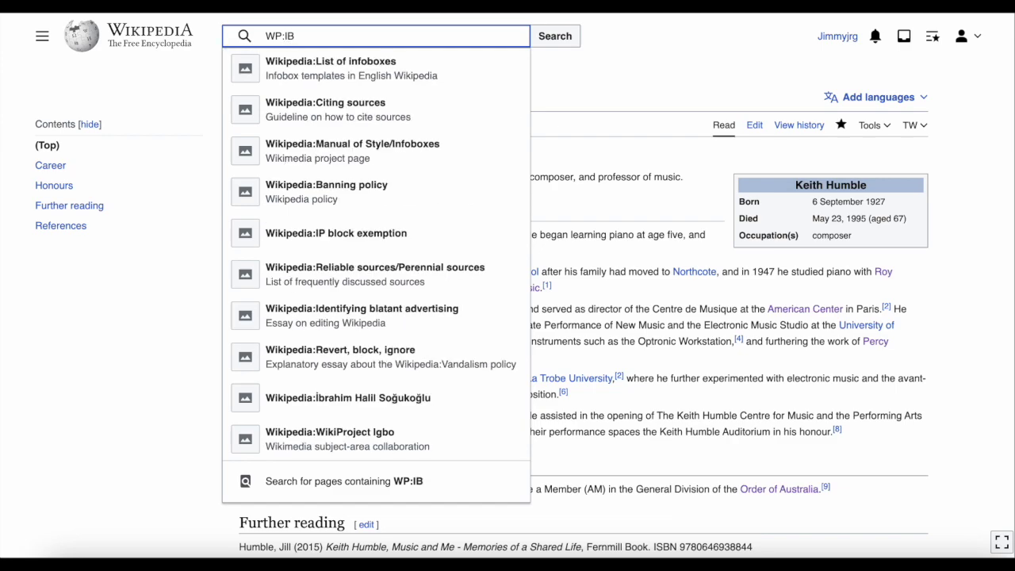
click(368, 81)
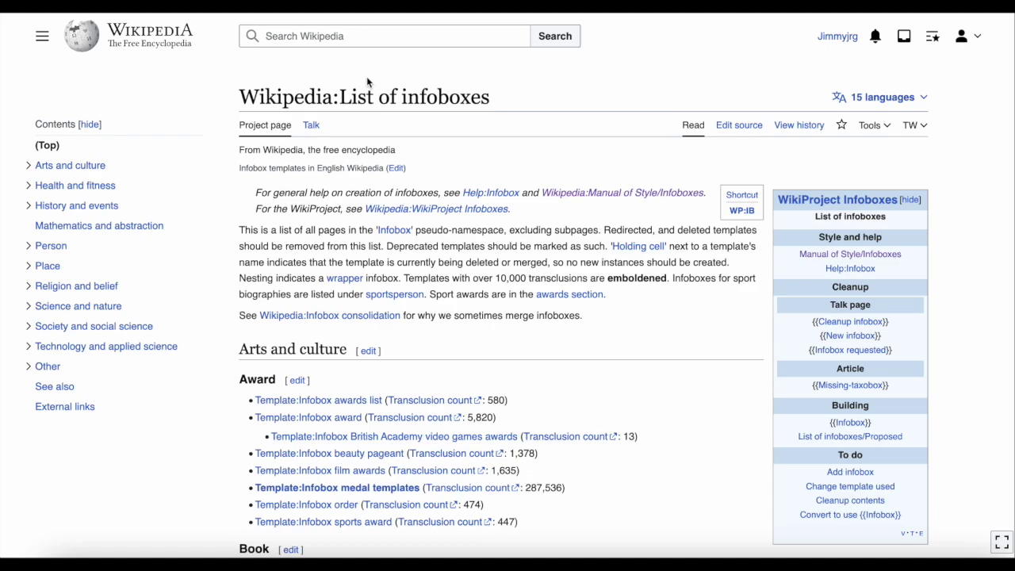
scroll(366, 76, down, 1)
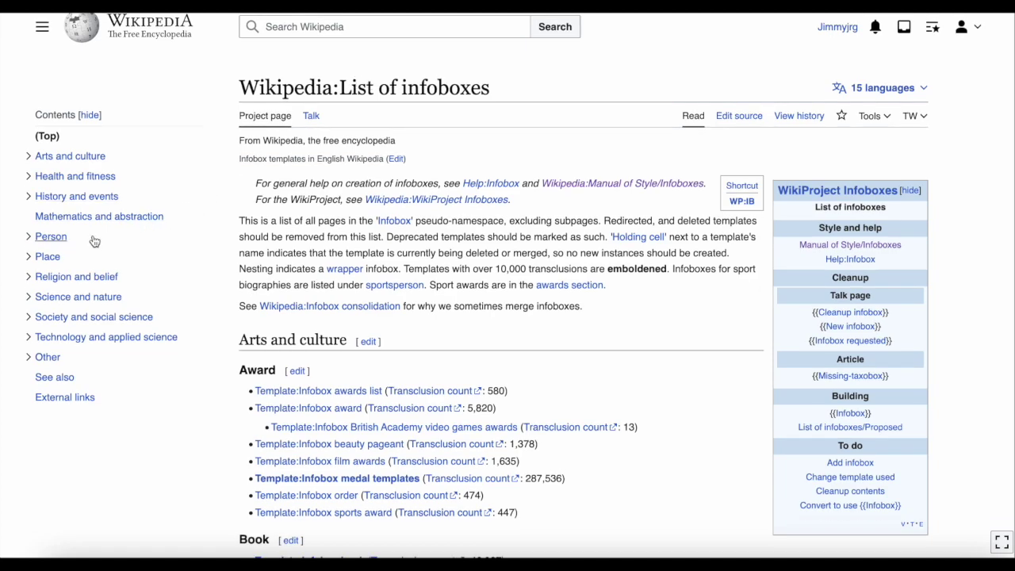
click(51, 237)
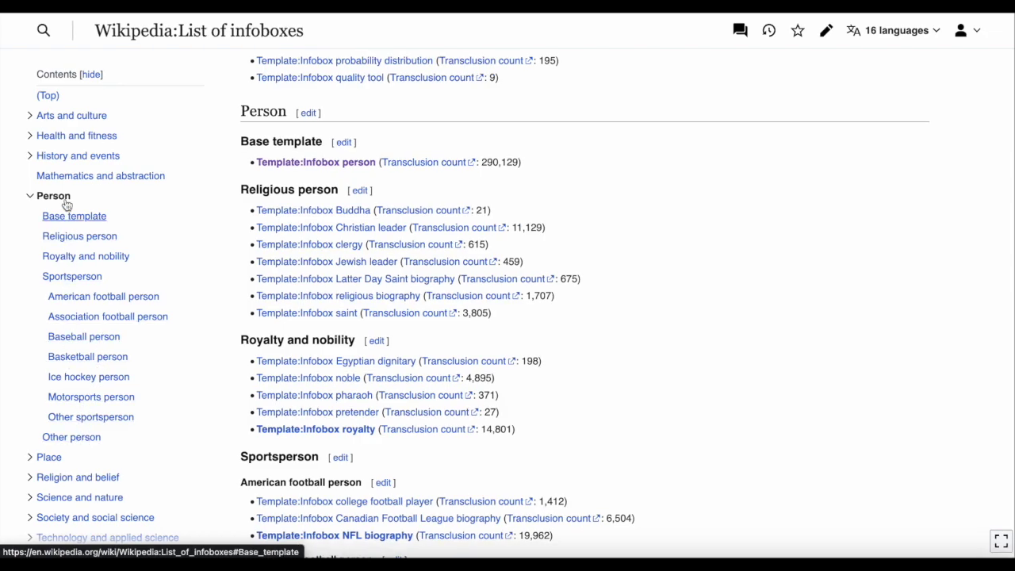
click(51, 96)
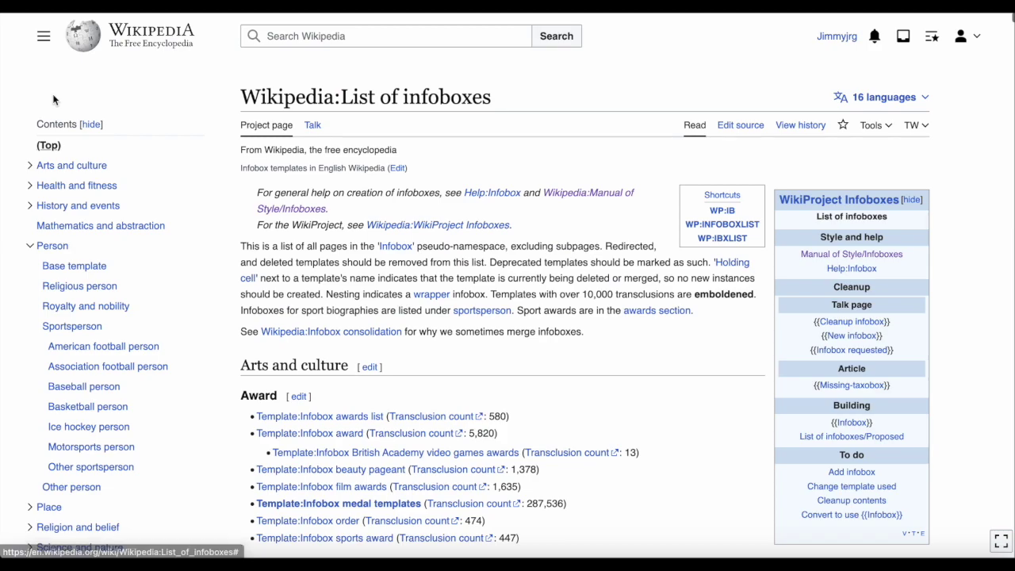
- Search 'WP: Infobox' and choose Wikipedia:Manual of Style/Infoboxes
click(276, 39)
text(W)
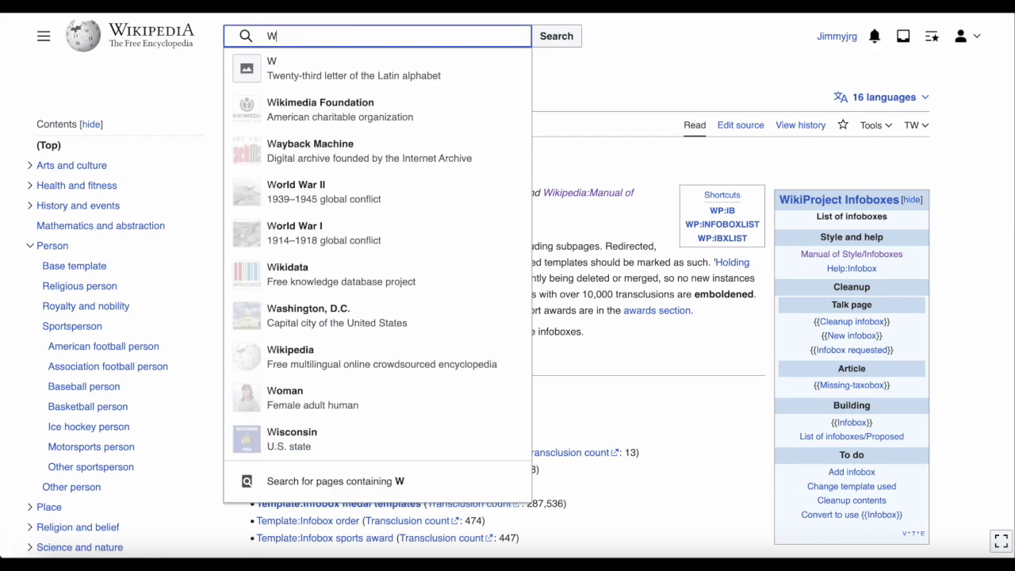
text(P: Infobox)
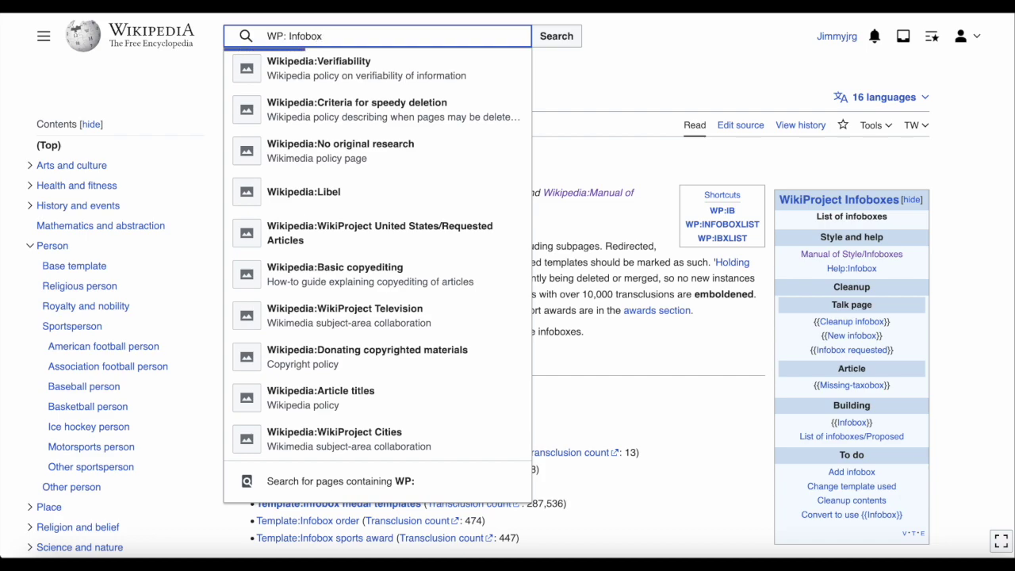
click(364, 76)
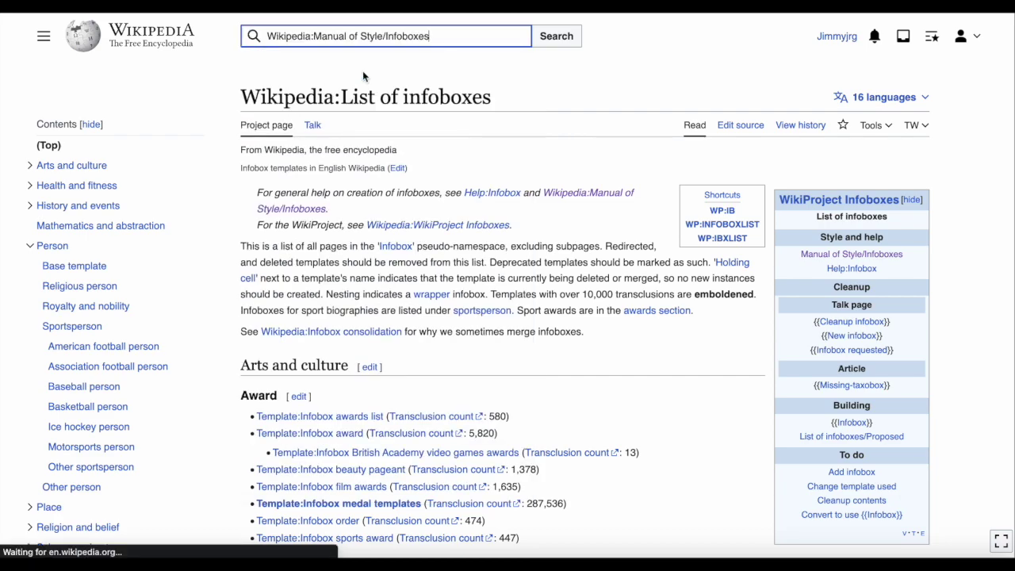